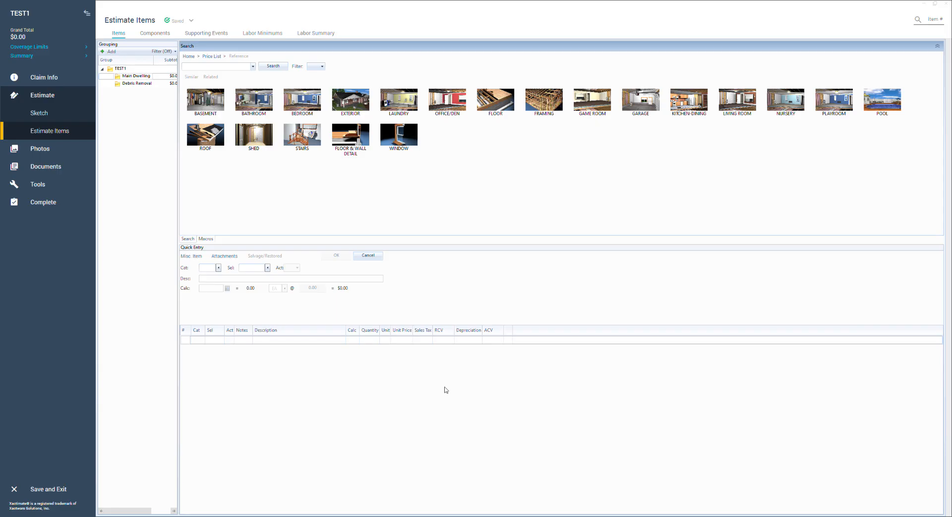
Review the claim's insured information and pricing parameters, and return to the estimate items.
click(74, 80)
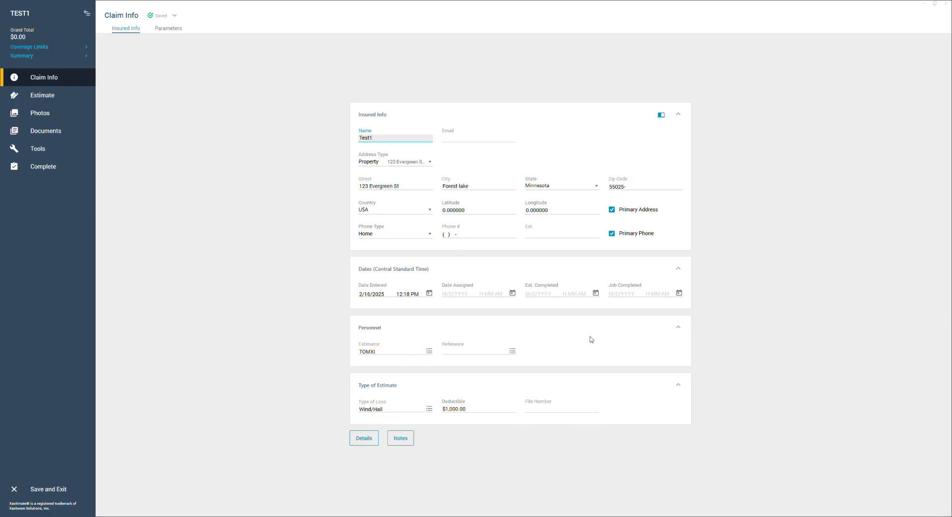
click(162, 35)
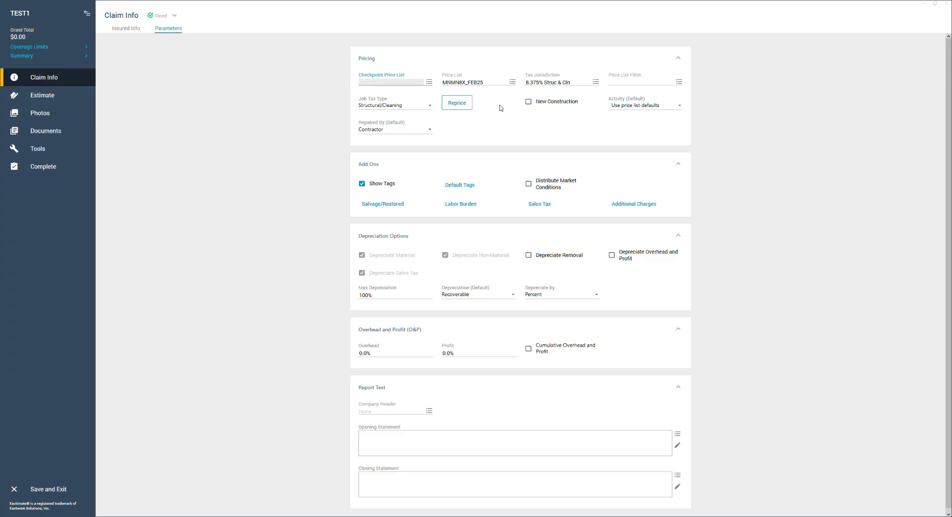
click(56, 99)
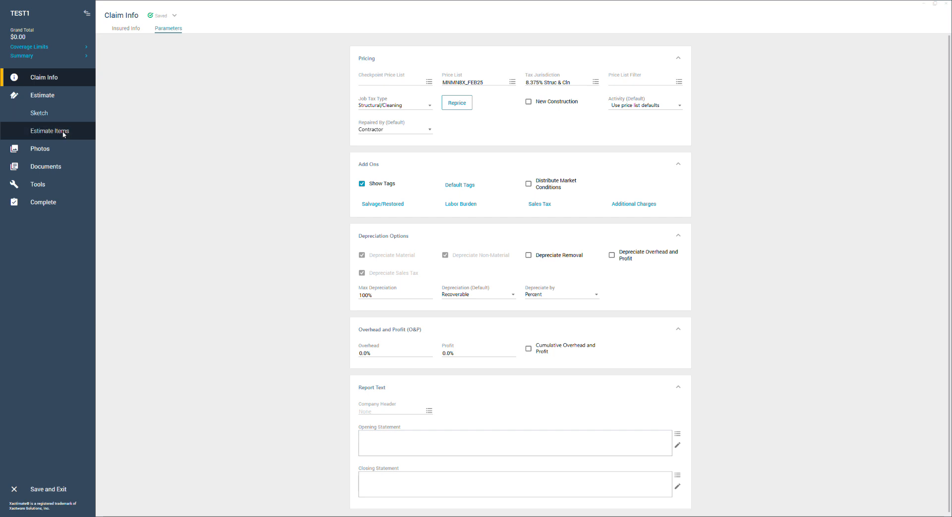
click(64, 135)
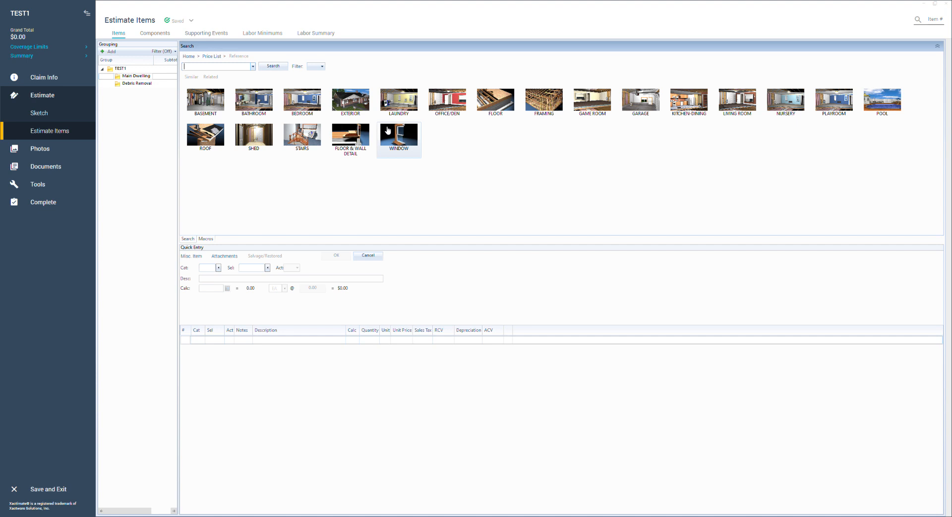
Search the price list for haul and add the tear off, haul and dispose of 3 tab comp. shingles item.
click(211, 138)
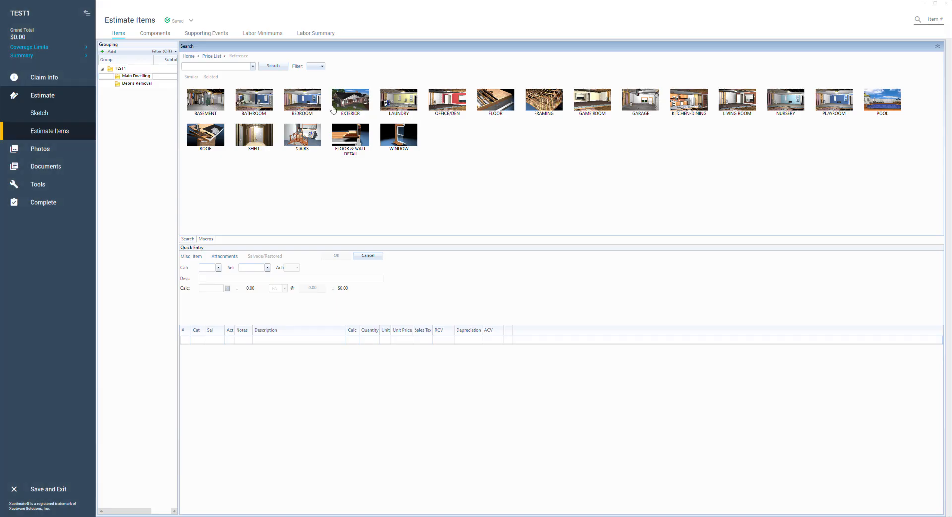
click(217, 69)
text(tear off)
drag(244, 68, 106, 63)
text(haul)
click(250, 77)
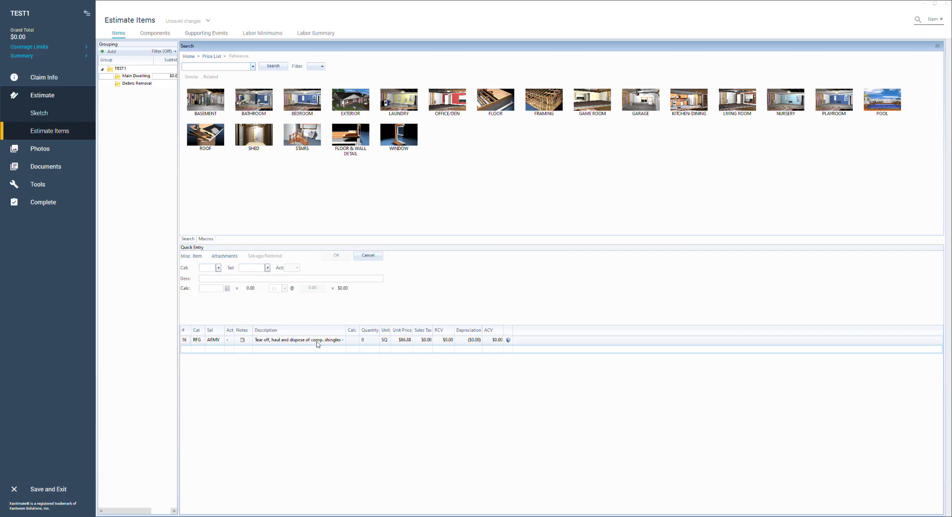
Search for 3 tab and add the 3 tab 25 yr. comp. shingle roofing without felt as removal and replacement items.
click(241, 69)
text(3 tab)
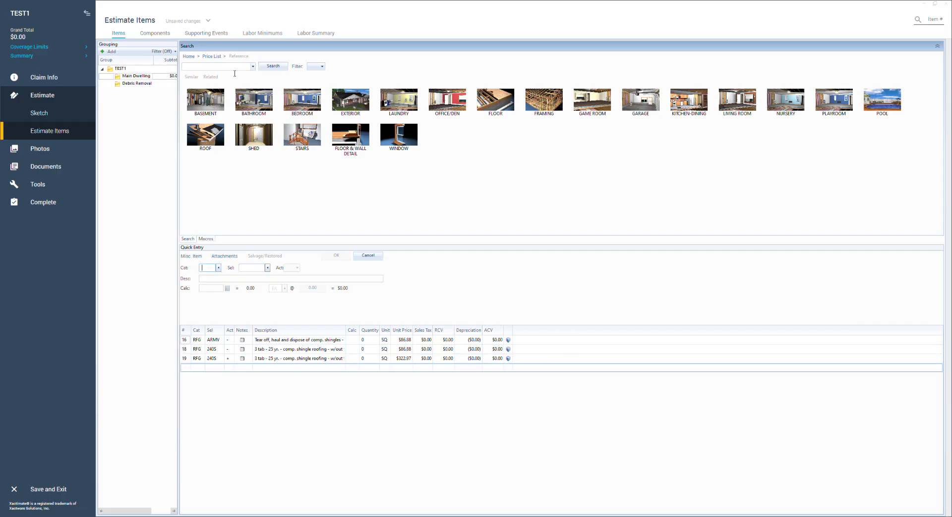
click(235, 71)
click(327, 359)
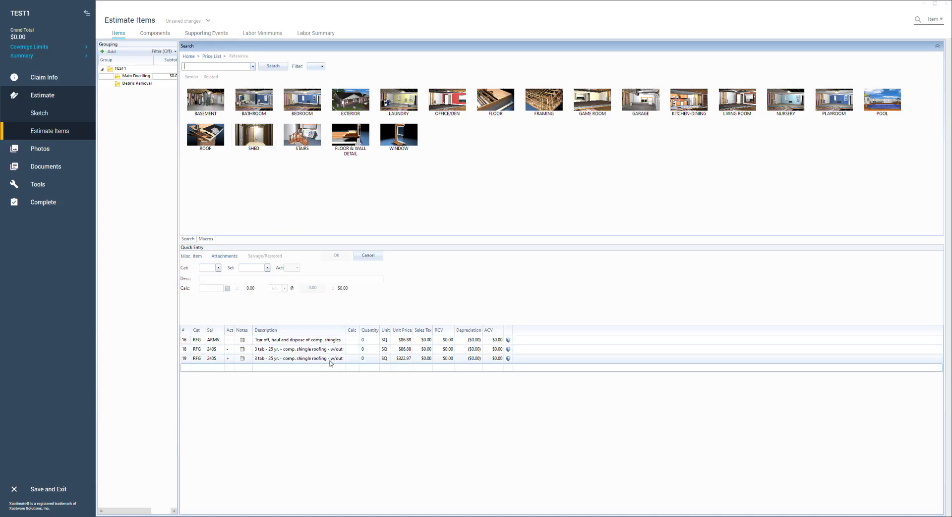
click(325, 353)
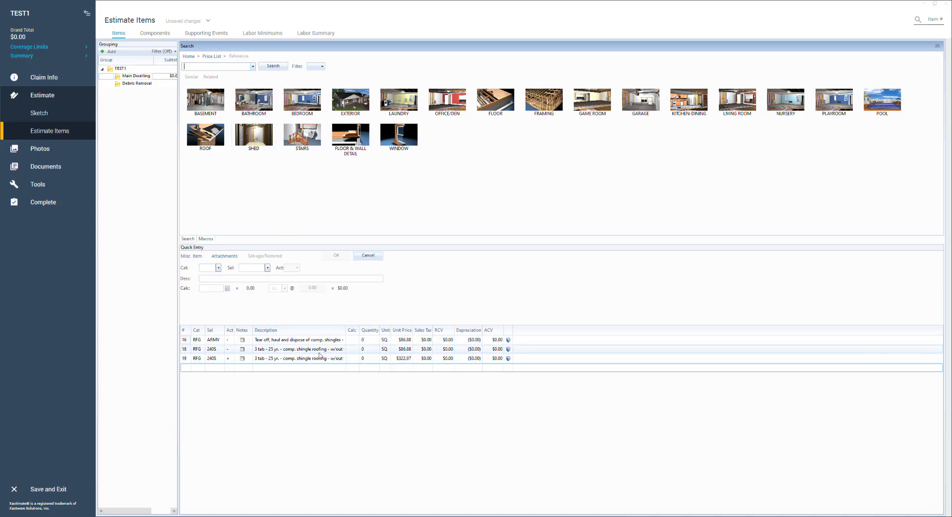
click(312, 357)
click(313, 352)
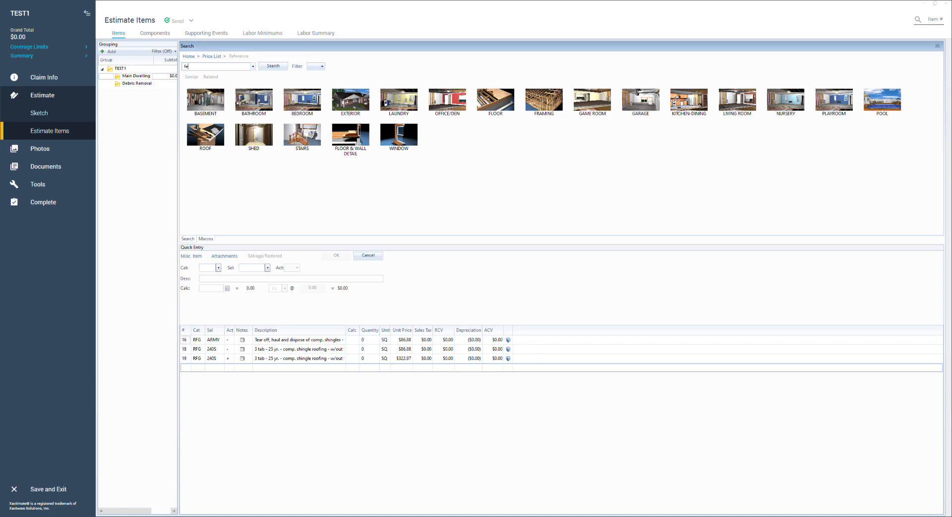
Add line items for 15 lb. roofing felt and ice & water barrier.
text(lt)
key(Return)
click(248, 68)
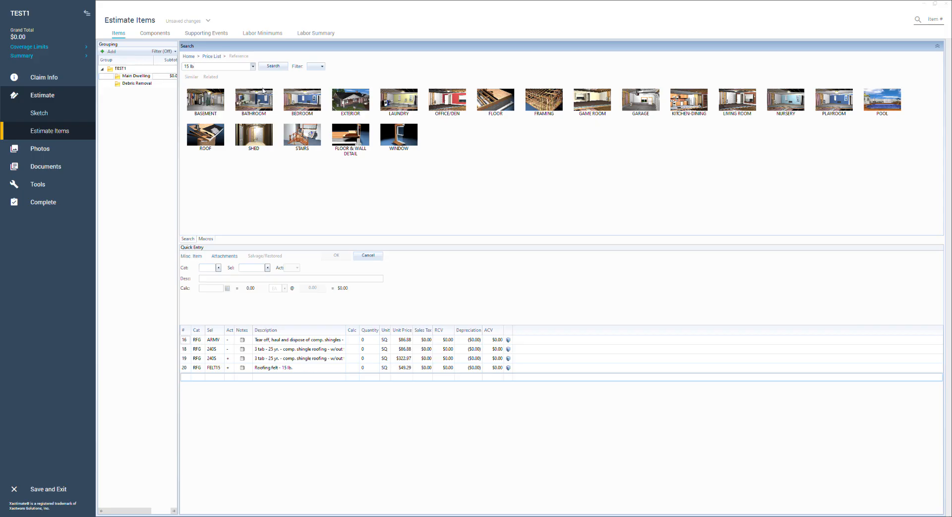
click(208, 67)
key(BackSpace)
key(Return)
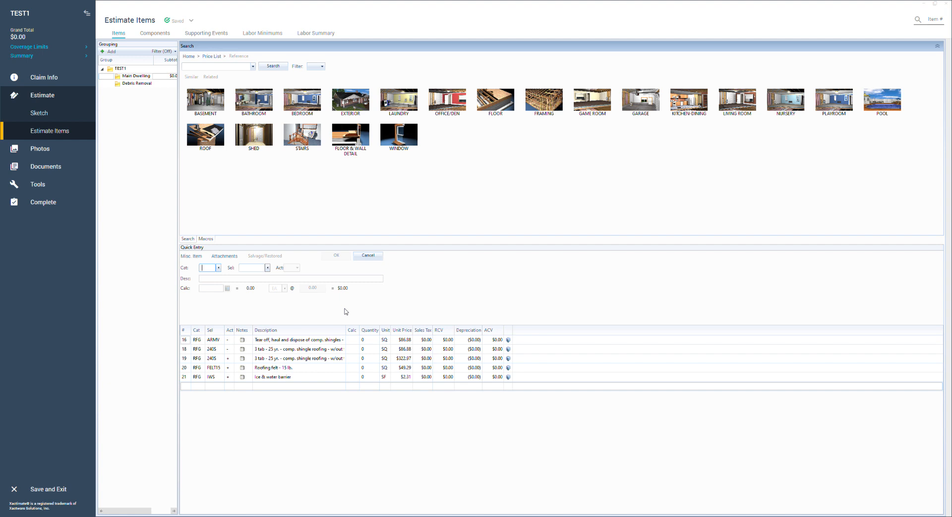
Search for drip and add the drip edge/gutter apron item.
click(232, 72)
text(drip)
key(Return)
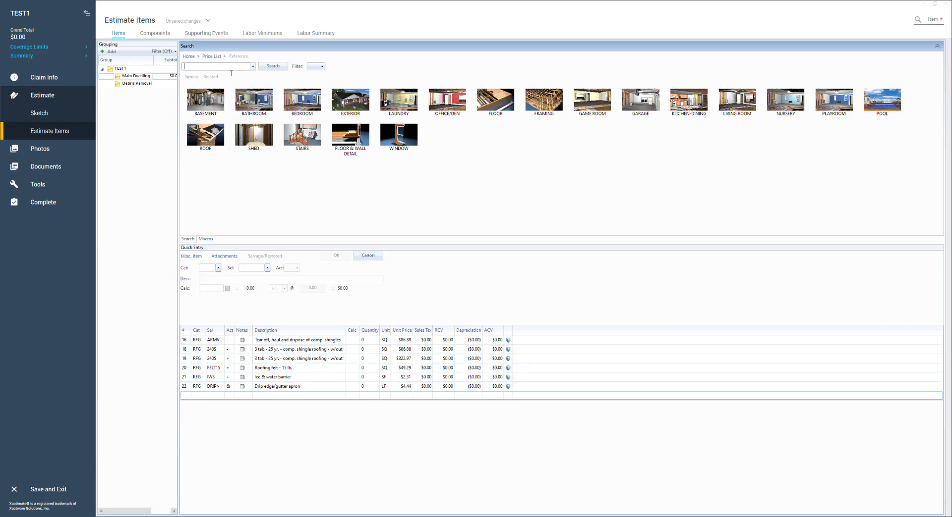
Search the price list for turtle and ridge vents, and add one metal turtle type roof vent.
text(turtle)
click(235, 69)
key(ctrl+a)
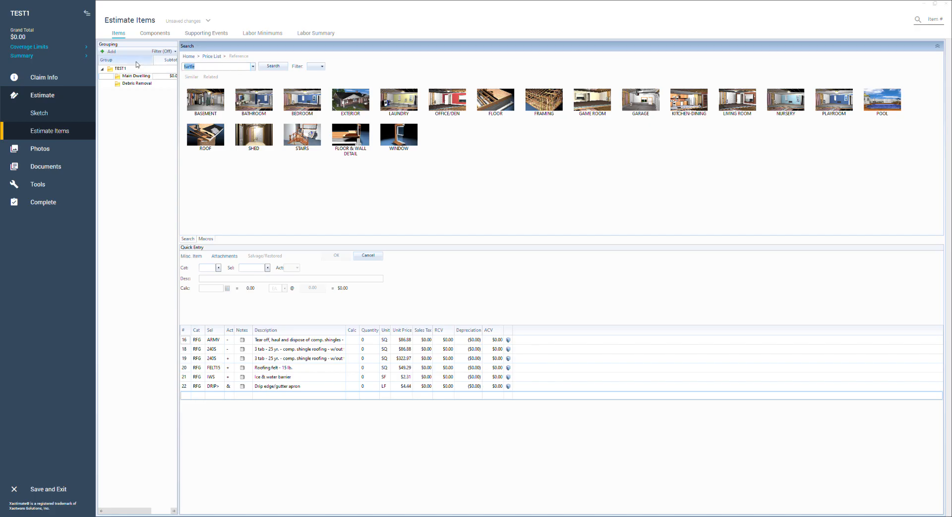
text(ridge vent)
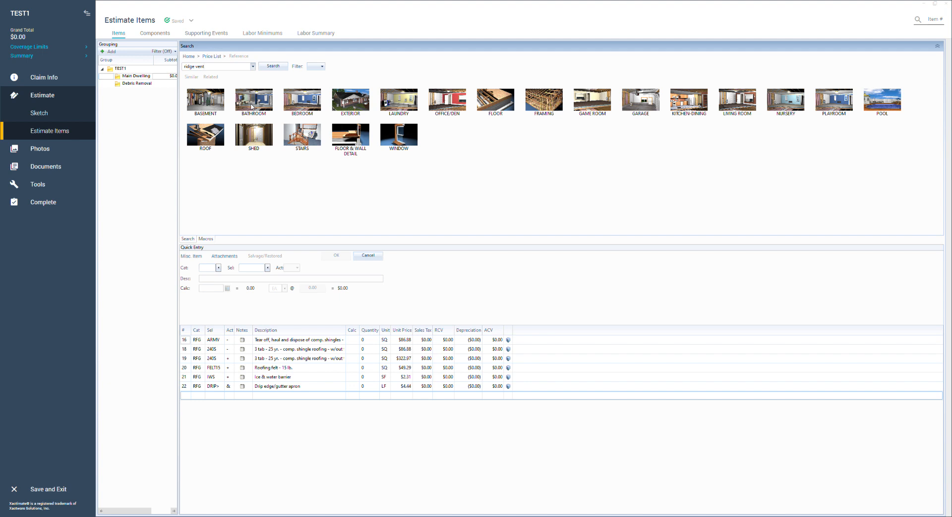
click(198, 66)
text(turtle)
key(Return)
Search for exh and add one exhaust cap through roof, up to 4".
click(207, 70)
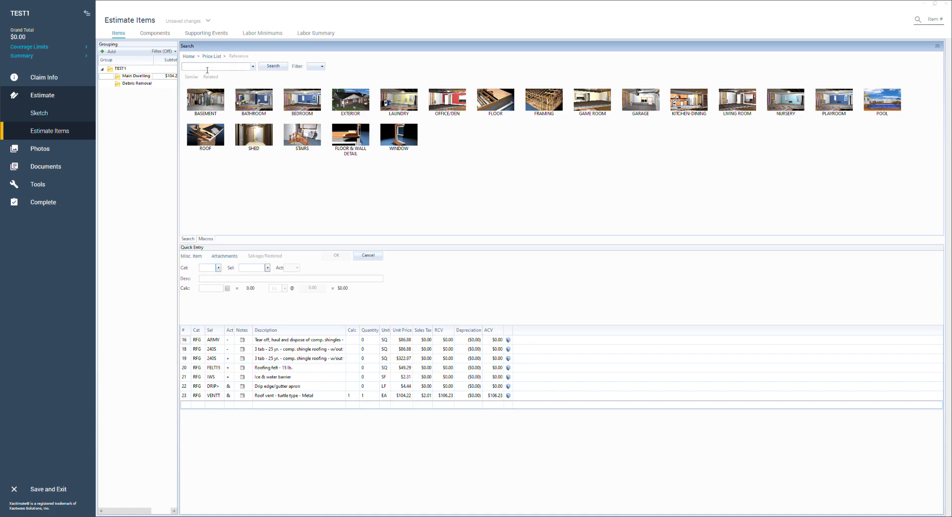
text(exh)
key(Return)
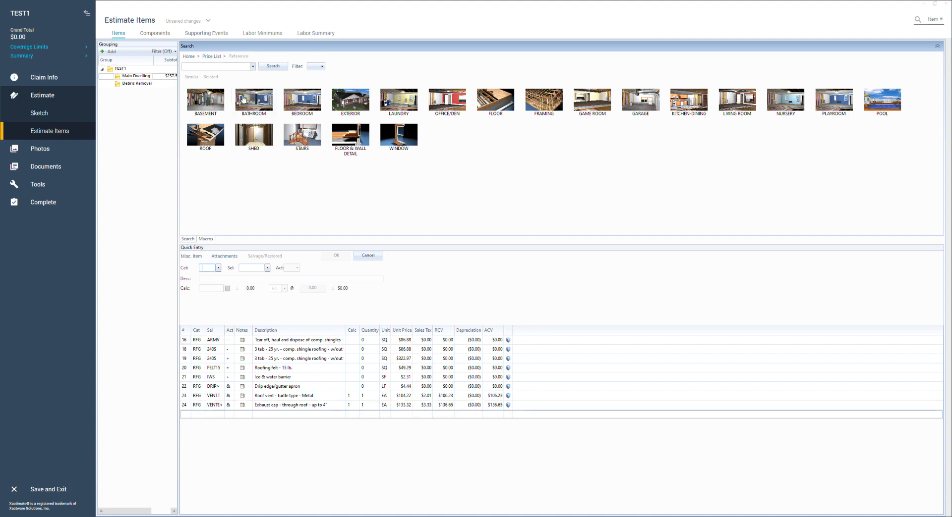
Search for ridge and add the hip / ridge cap cut from 3 tab composition shingles.
click(220, 68)
text(ridge)
key(Return)
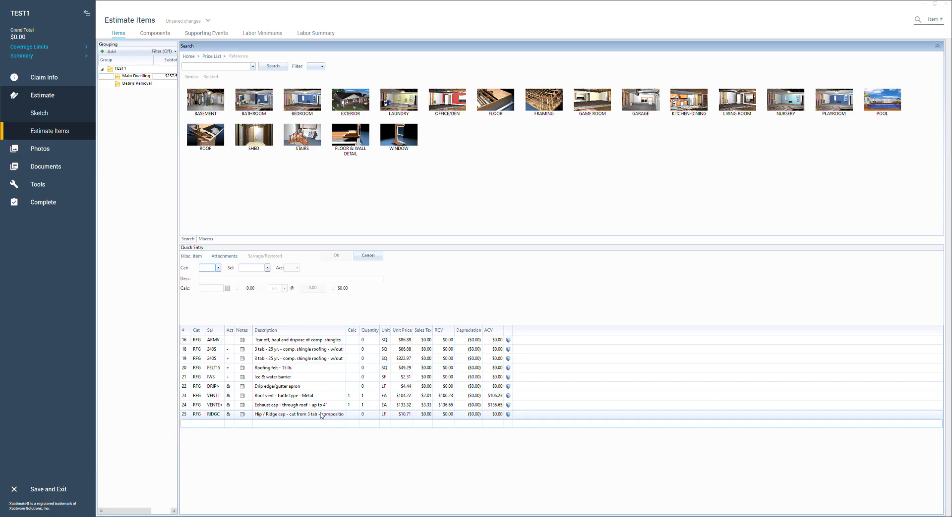
Search the price list for high profile and comp ridge cap items.
click(224, 68)
text(high profi)
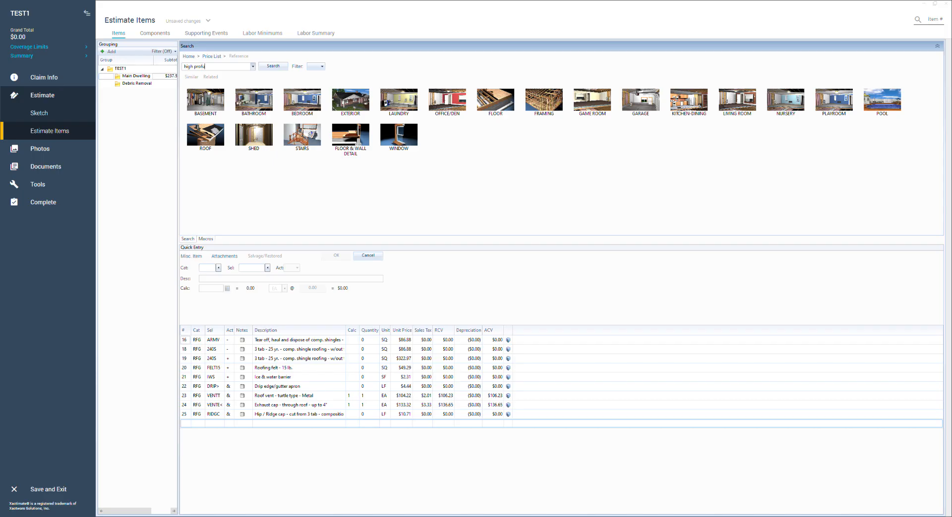
key(BackSpace)
key(BackSpace)
key(BackSpace)
text(file)
drag(212, 66, 159, 69)
text(comp ridge cap)
Search for addition and add the additional charge for high roof (2 stories) as both removal and replacement items.
drag(219, 66, 154, 60)
text(addition)
key(Return)
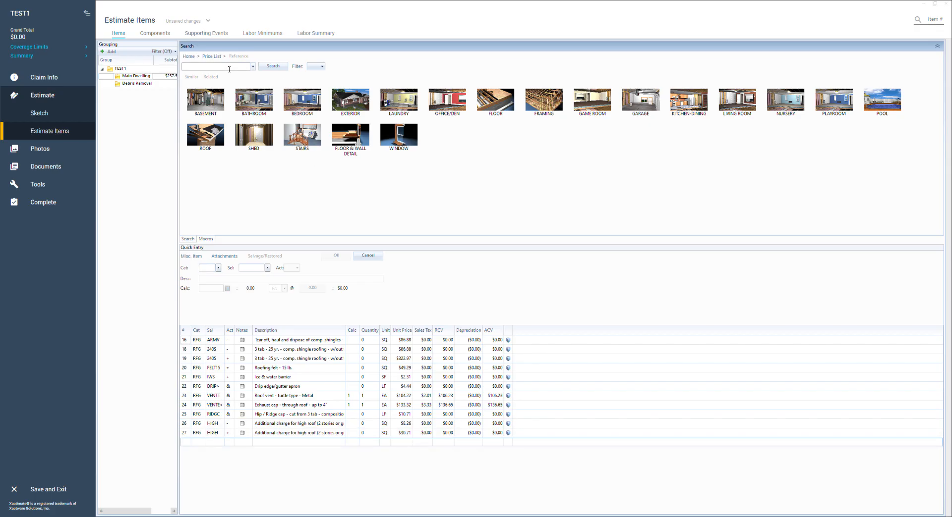
Search for addition and add the 10/12 steep roof additional charge as both removal and replacement items.
text(steep)
key(BackSpace)
key(BackSpace)
key(BackSpace)
key(BackSpace)
text(addidtiona)
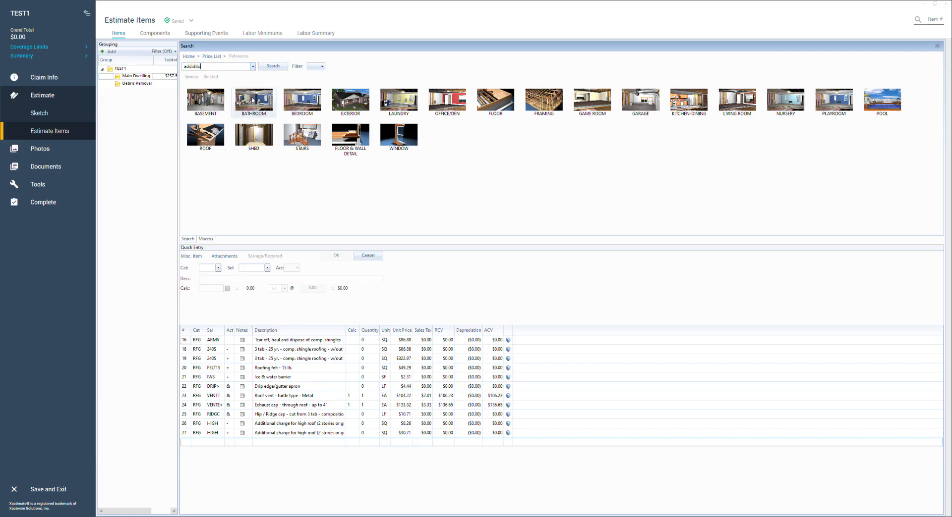
key(BackSpace)
key(BackSpace)
key(BackSpace)
key(BackSpace)
key(BackSpace)
key(BackSpace)
key(BackSpace)
key(BackSpace)
text(ition)
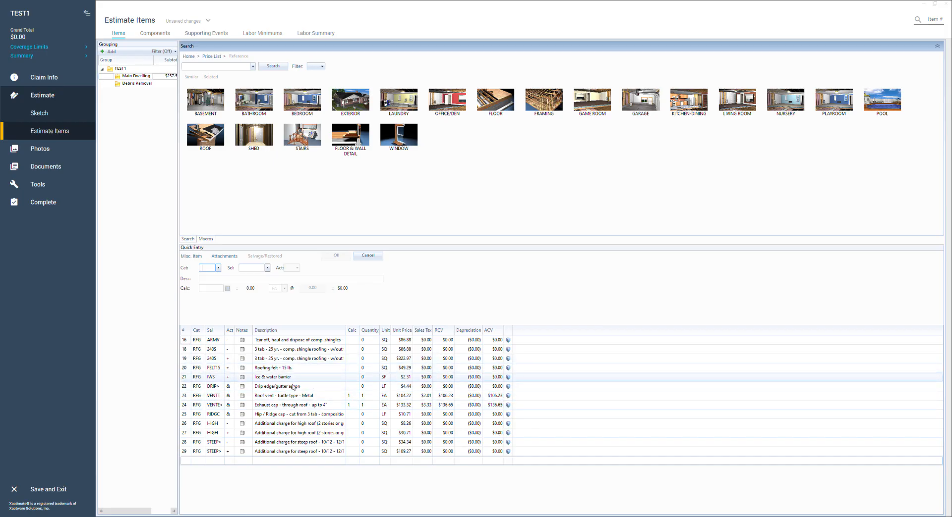
Search for starter and add the asphalt universal starter course item.
click(209, 66)
text(starter)
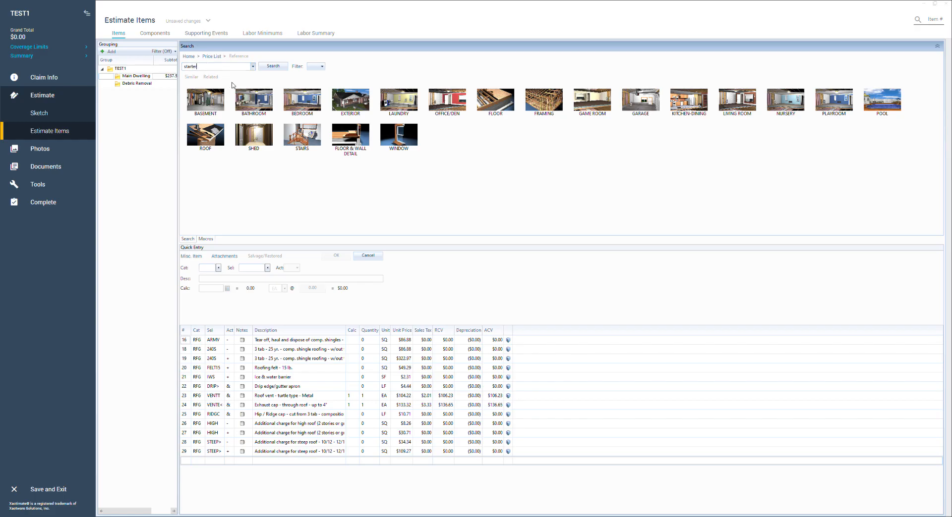
key(Return)
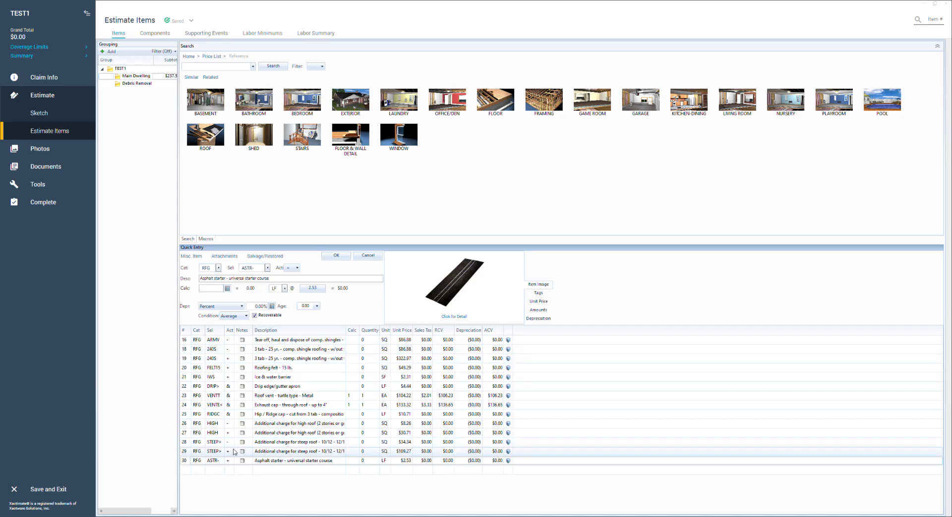
Move the asphalt starter and hip / ridge cap items directly below the 3 tab shingle replacement item.
drag(186, 464, 186, 376)
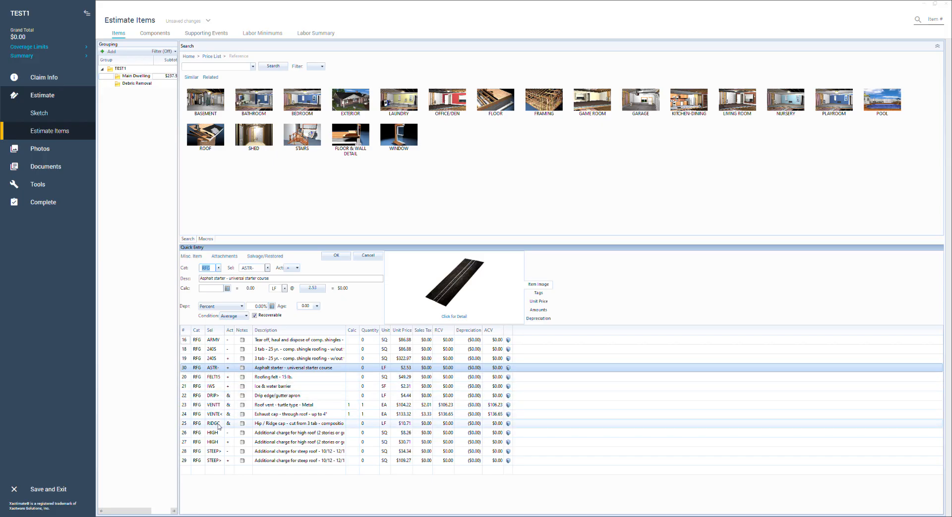
drag(186, 427, 190, 381)
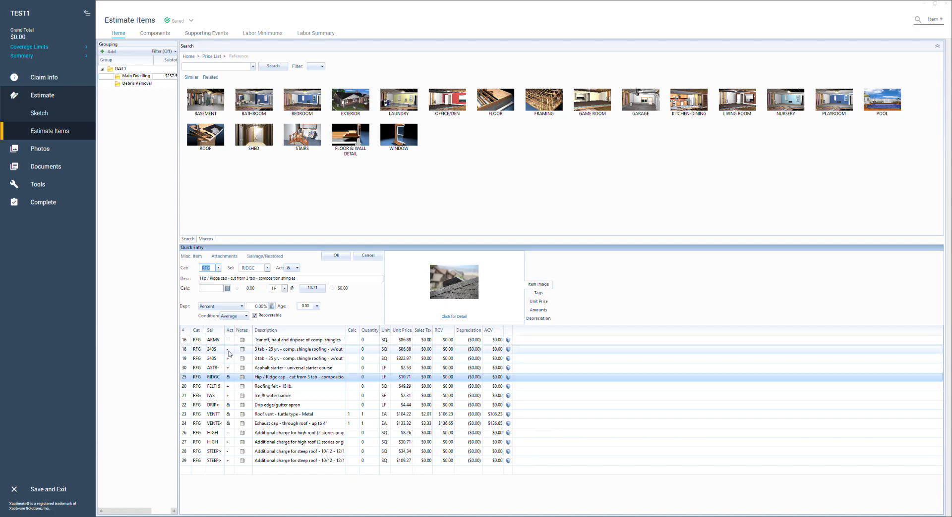
click(227, 379)
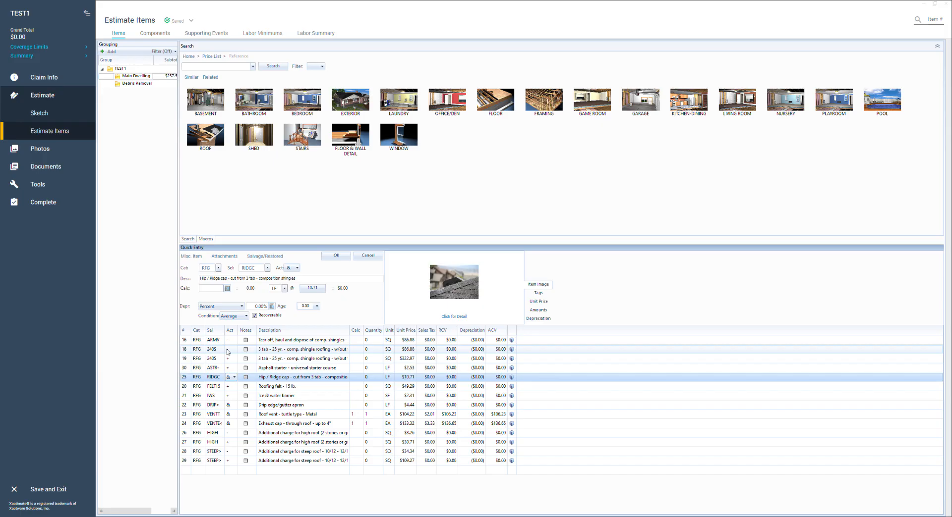
Delete the removal item for the 3 tab 25 yr. comp. shingle roofing.
click(184, 353)
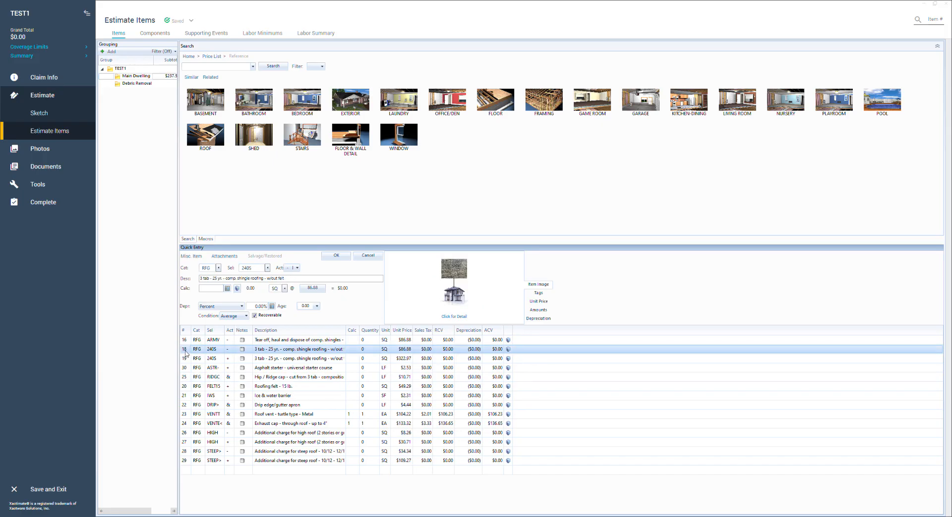
key(Delete)
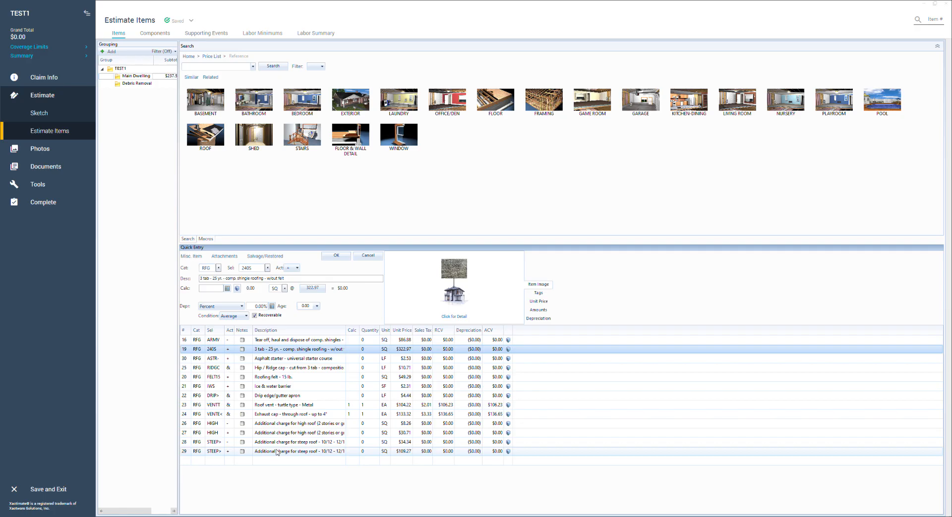
Set the shingle tear off quantity to 15 SQ and enter 16.67 for the 3 tab shingle roofing.
click(373, 341)
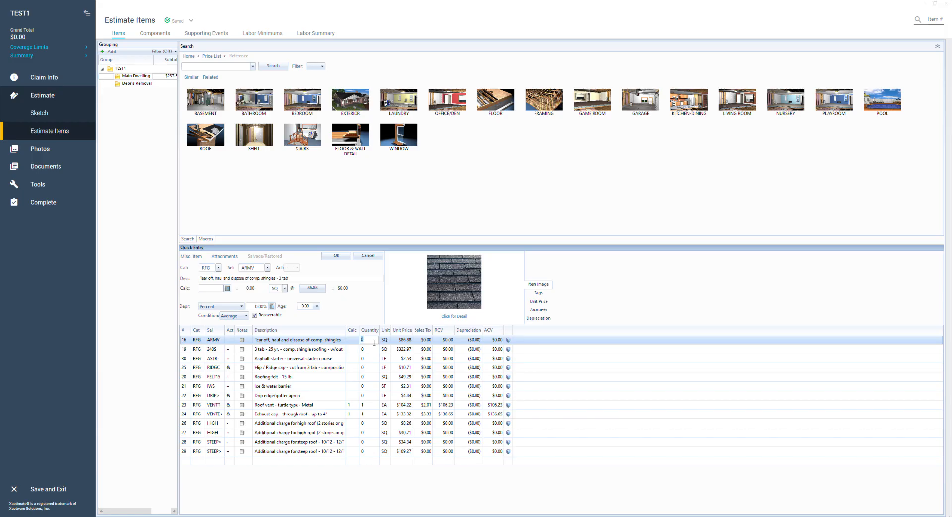
text(15)
key(Return)
text(16.67)
key(Return)
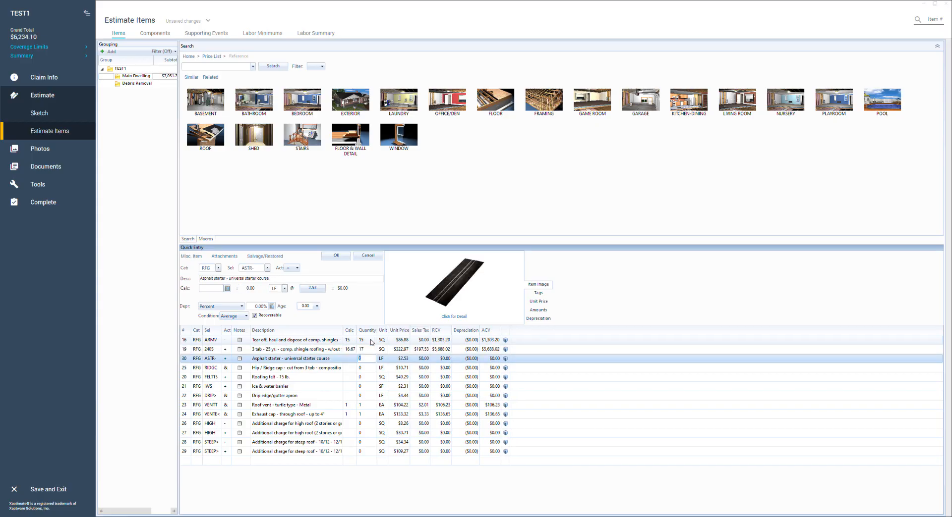
Set the calculation for the 3 tab shingle roofing to 15.
click(349, 349)
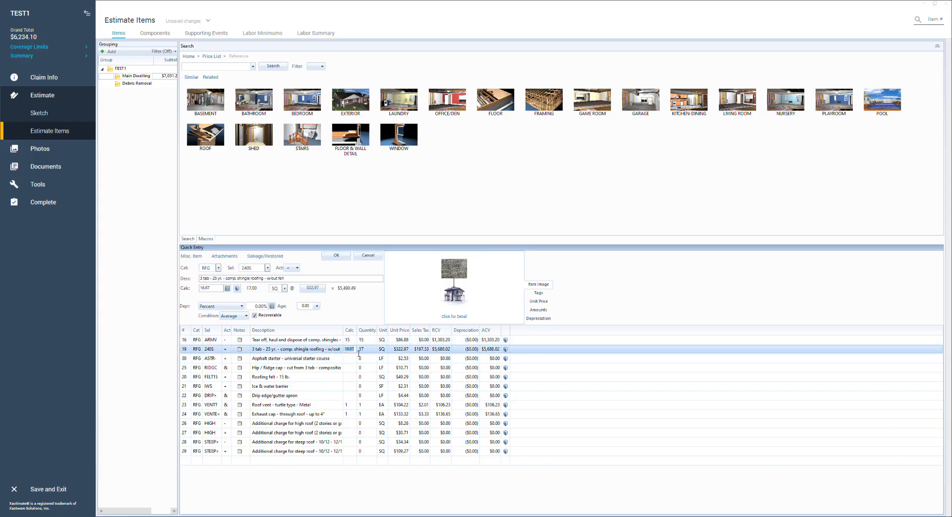
click(219, 290)
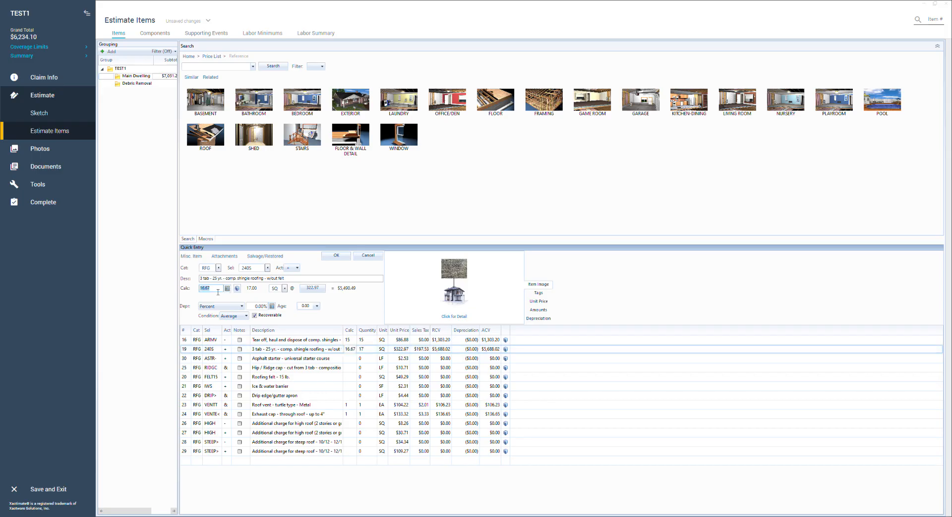
text(15)
key(Return)
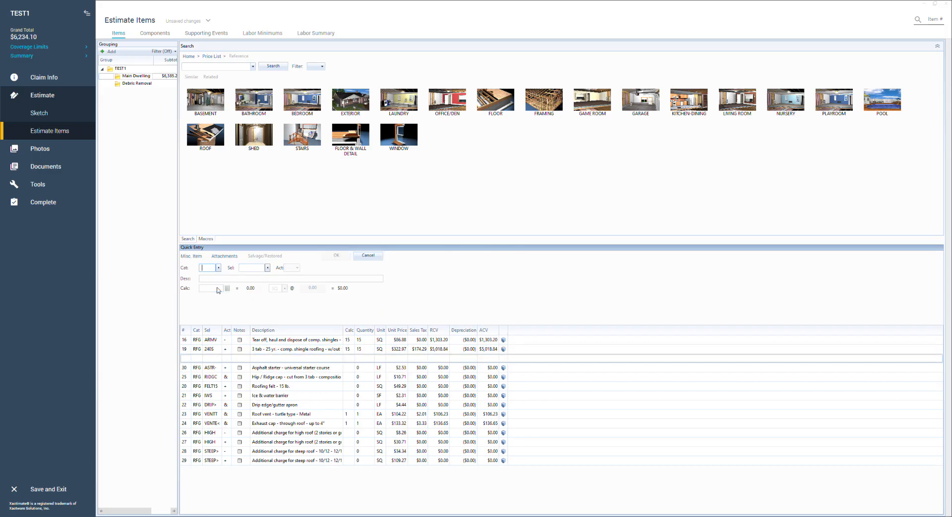
Set the calculation for the 3 tab 25 yr. comp. shingle roofing replacement item to 16.67.
click(367, 256)
click(349, 350)
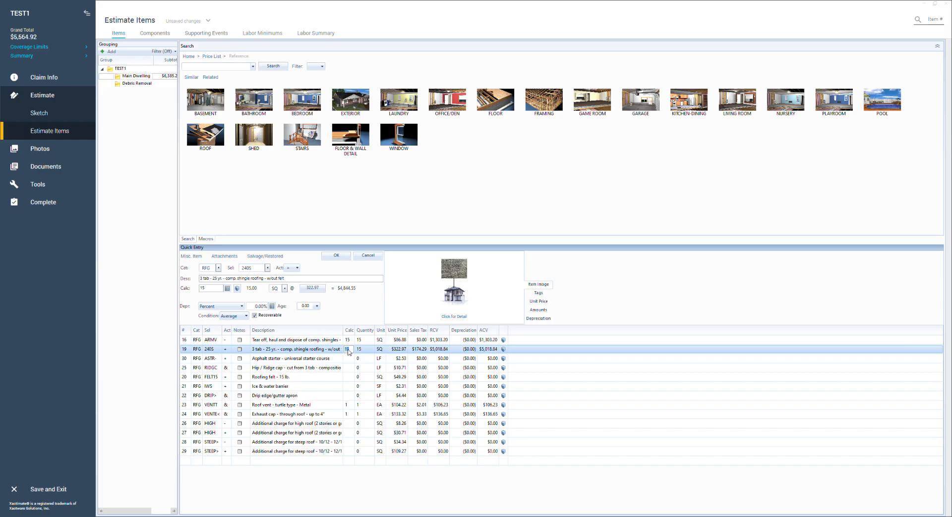
text(16.67)
key(Return)
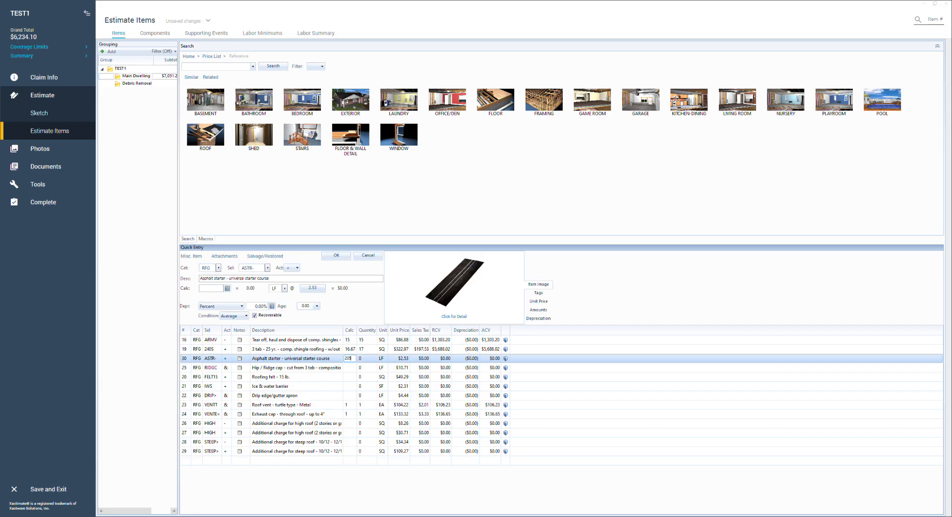
Set the asphalt starter quantity to 205 LF and the hip / ridge cap quantity to 25 LF.
key(Return)
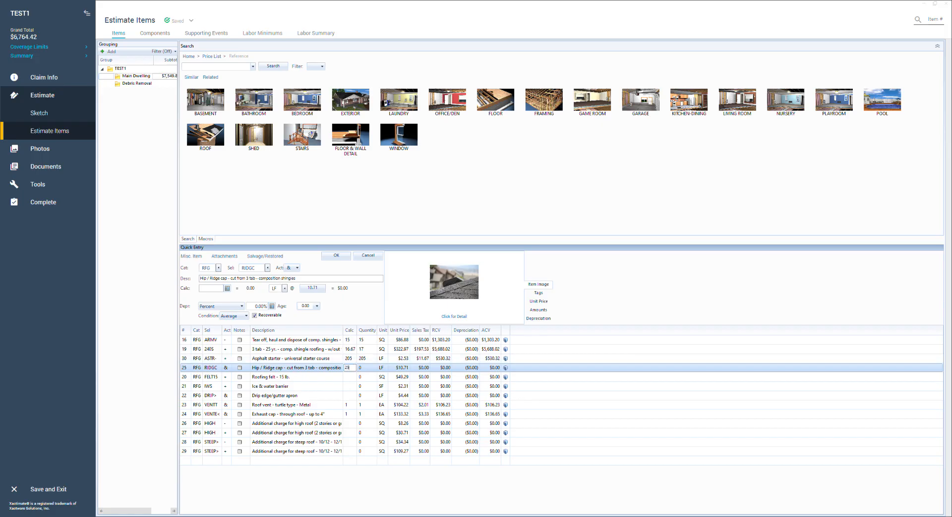
key(Return)
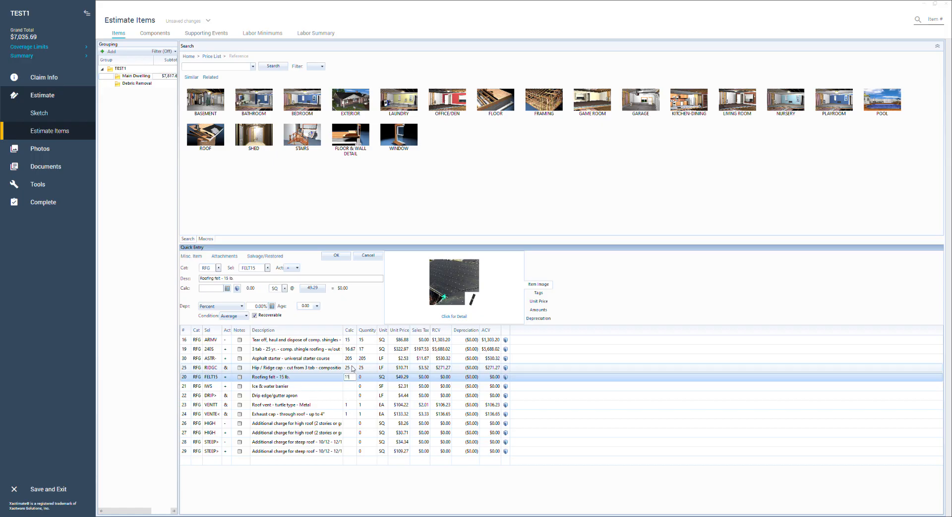
Enter quantities of 11 SQ for the roofing felt, 4 SF for the ice & water barrier and 205 LF for the drip edge.
key(Return)
key(Return)
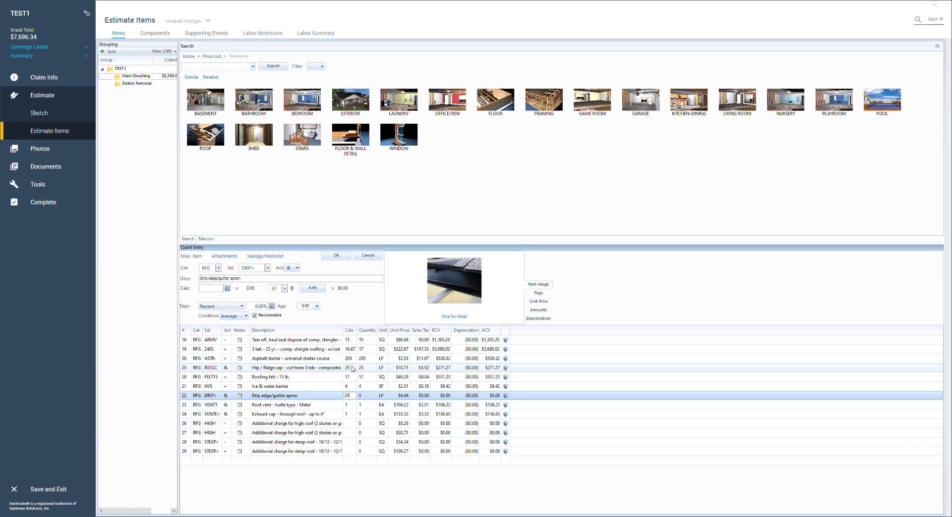
key(Return)
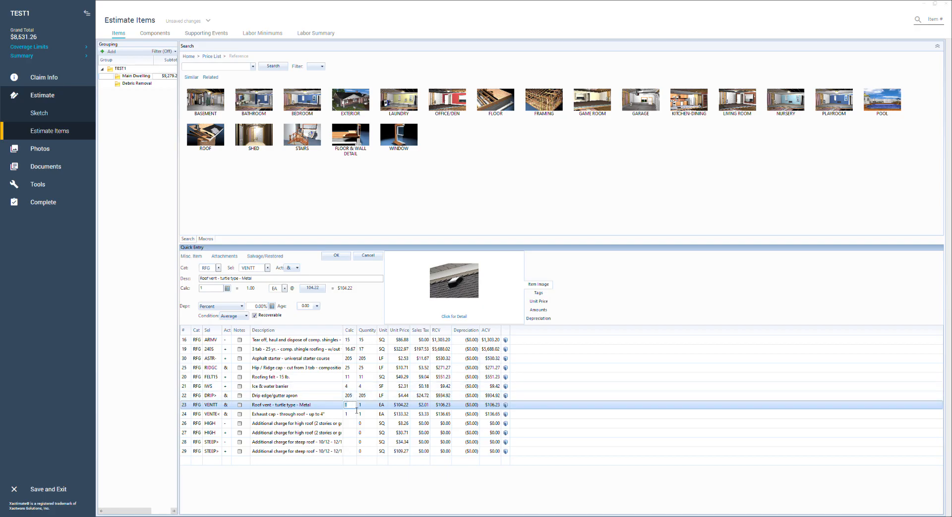
Set the metal turtle type roof vent quantity to 5 and the exhaust cap quantity to 2.
key(Return)
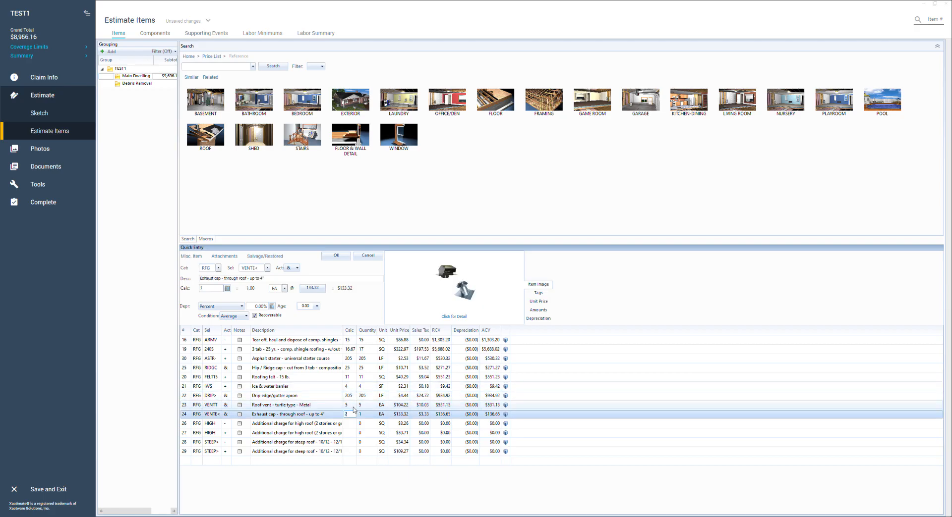
text(2)
key(Return)
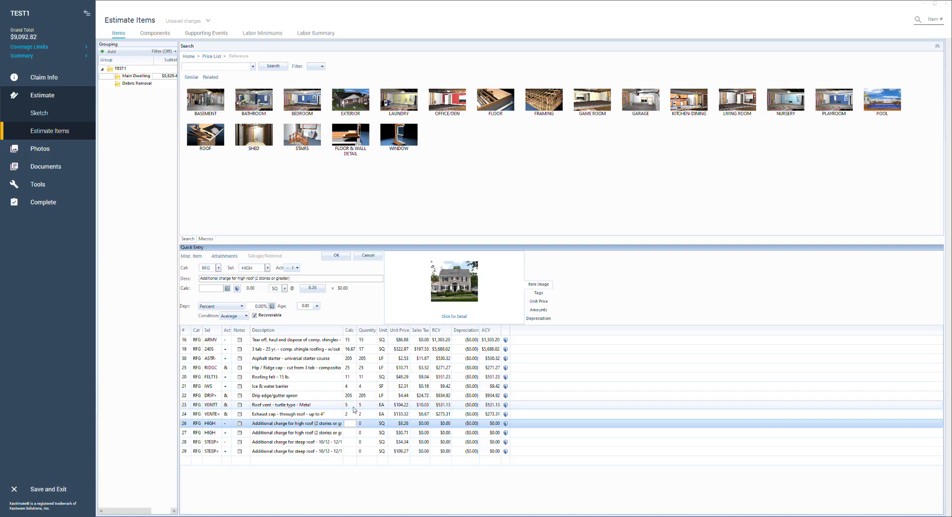
Set the removal and replacement additional charges for high roof and for 10/12 - 12/12 steep roof to 15 SQ each.
key(Return)
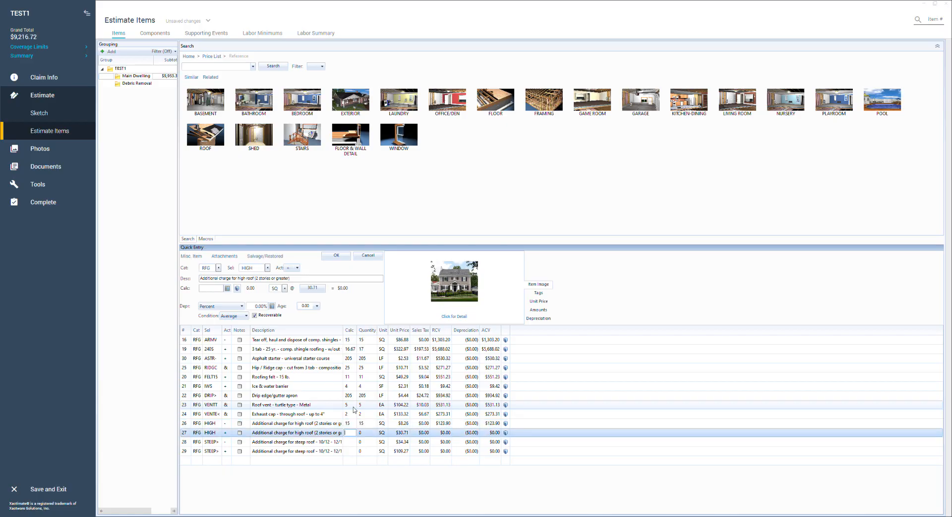
key(Return)
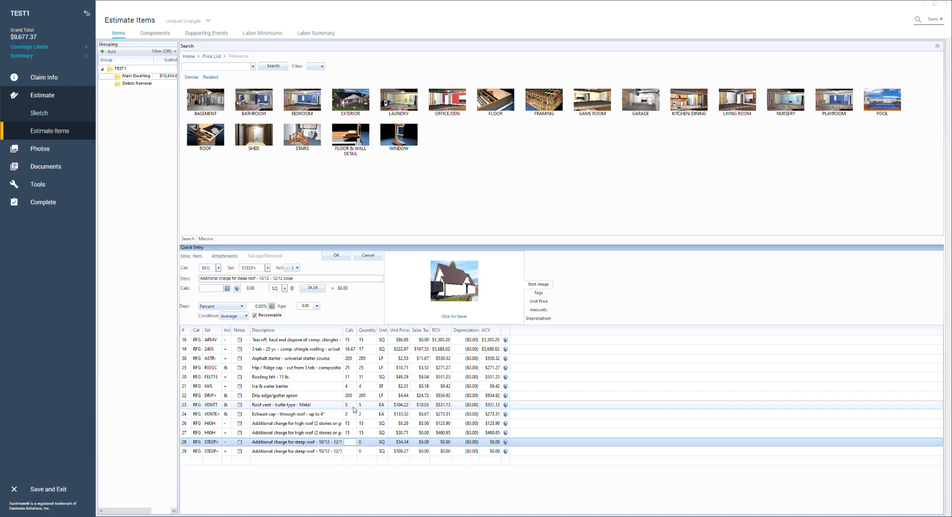
text(15)
key(Return)
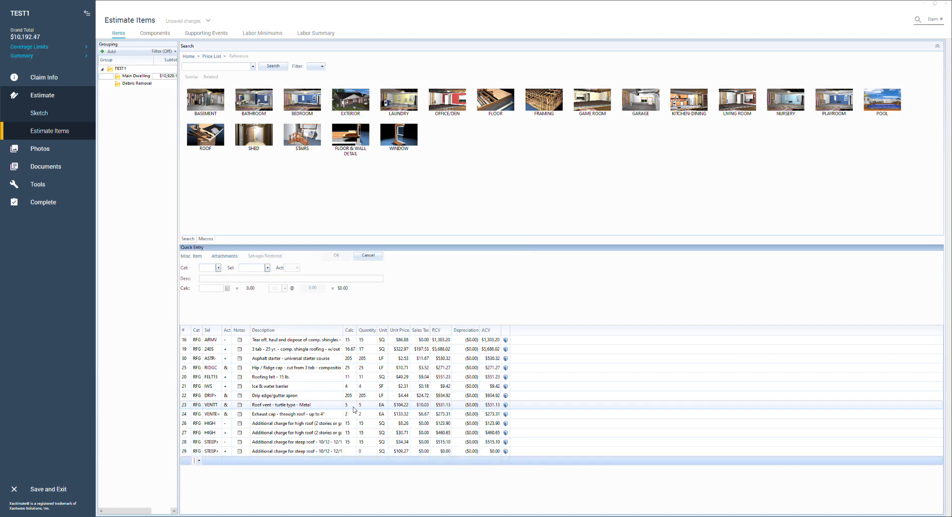
click(354, 451)
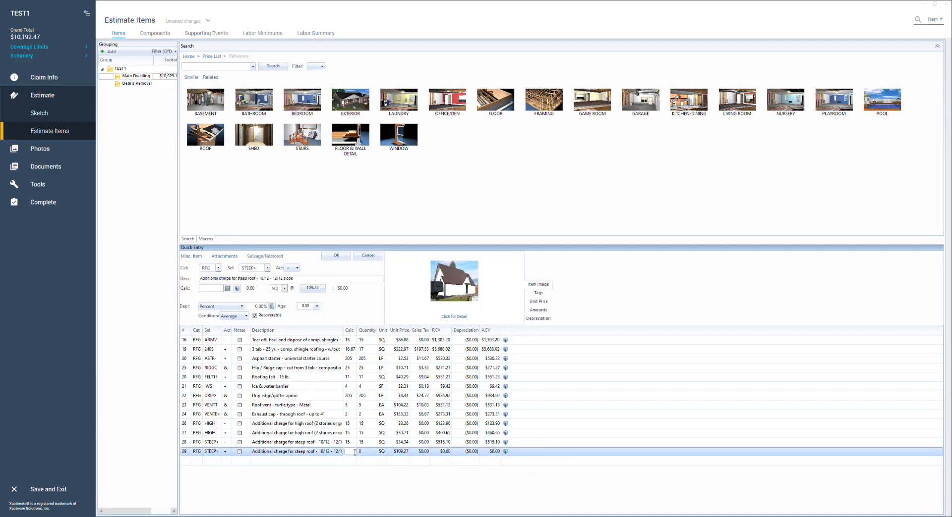
text(15)
key(Return)
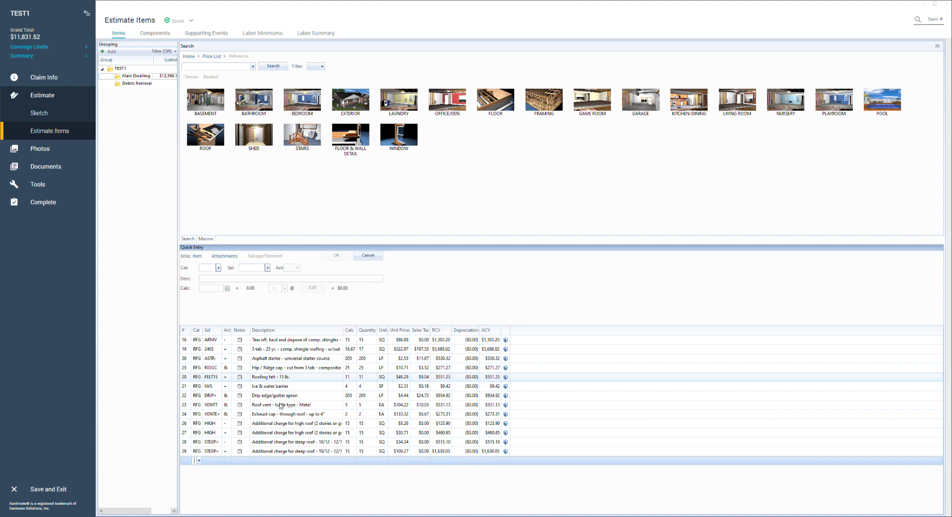
Search the price list for permit and add the Permits & Fees (Paid Bill) item with a quantity of 1.
click(205, 69)
text(Permit)
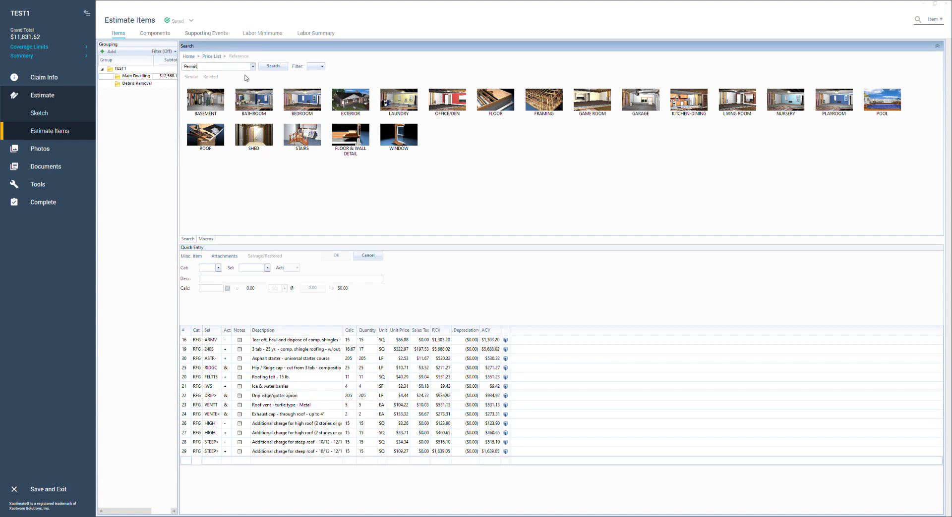
key(Return)
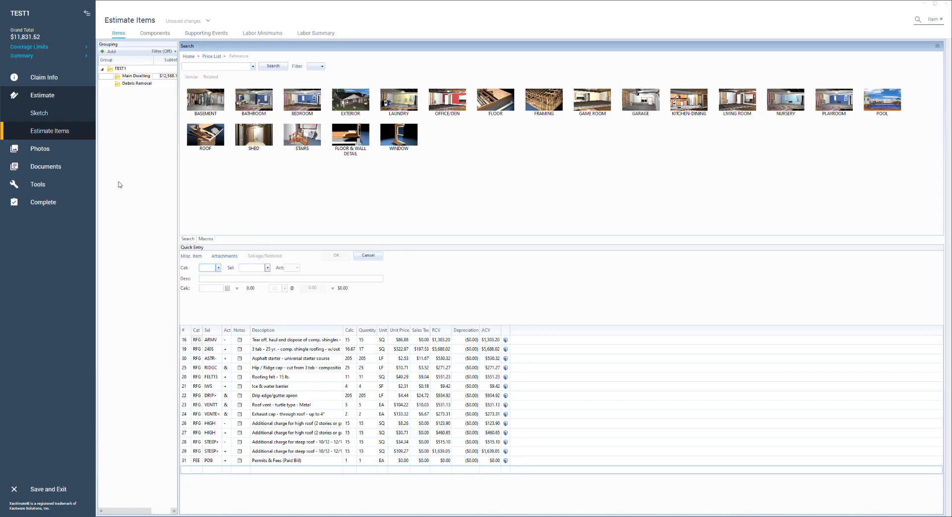
In the Debris Removal group, search for dump and add one dumpster load of approx. 12 yards.
click(133, 84)
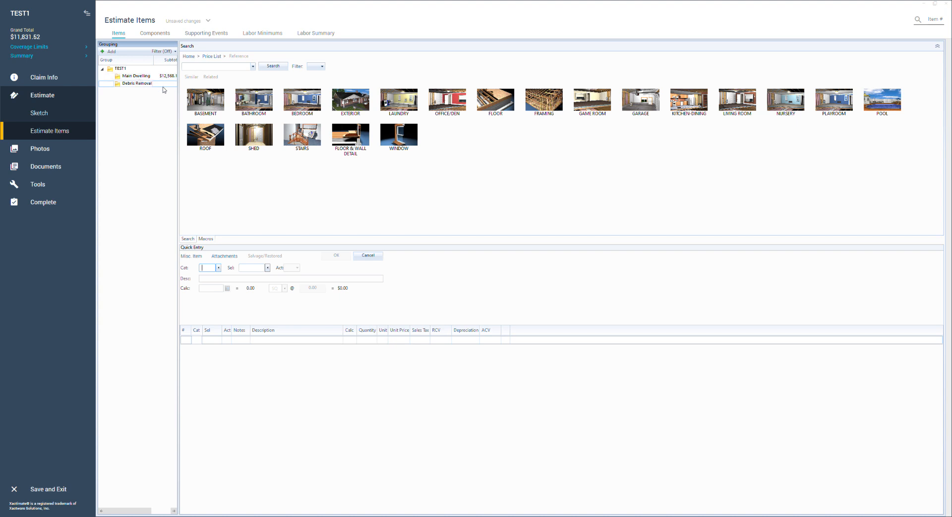
click(203, 68)
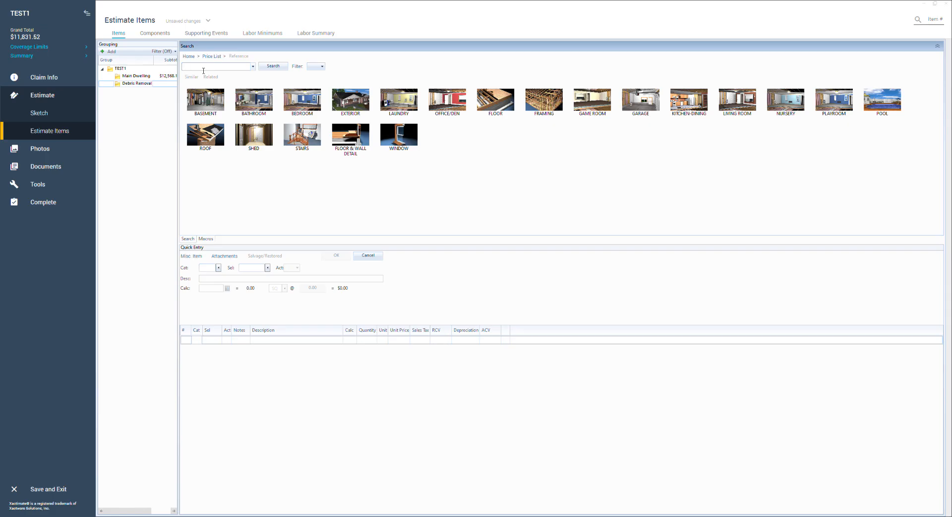
text(dump)
key(Return)
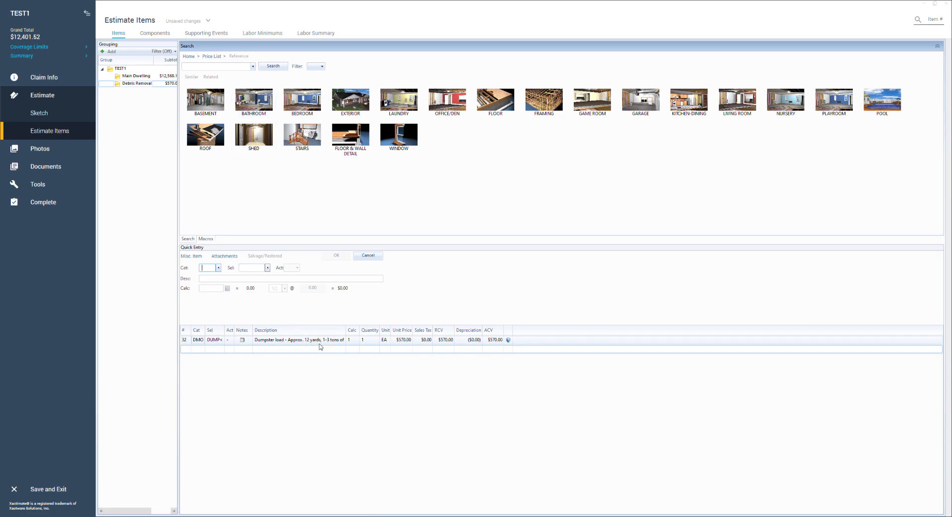
Review the line items in the Main Dwelling and Debris Removal groups.
click(143, 76)
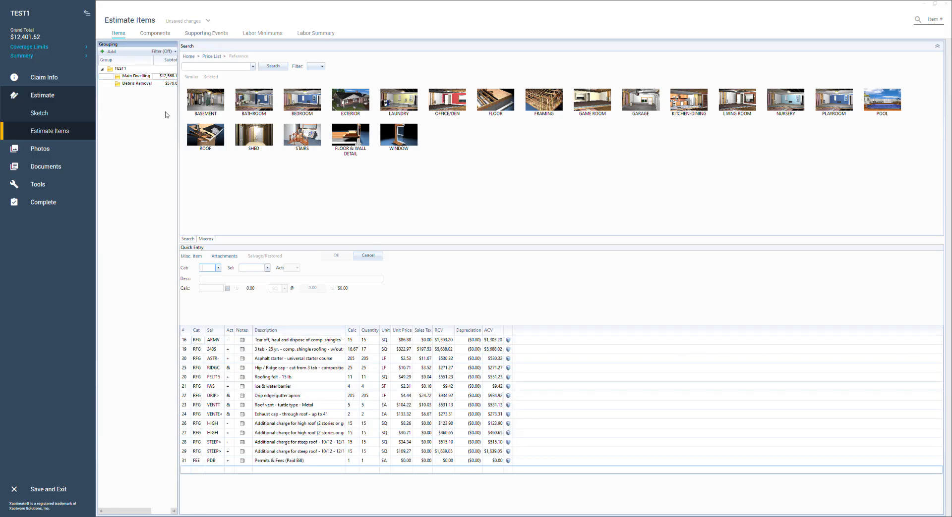
click(144, 84)
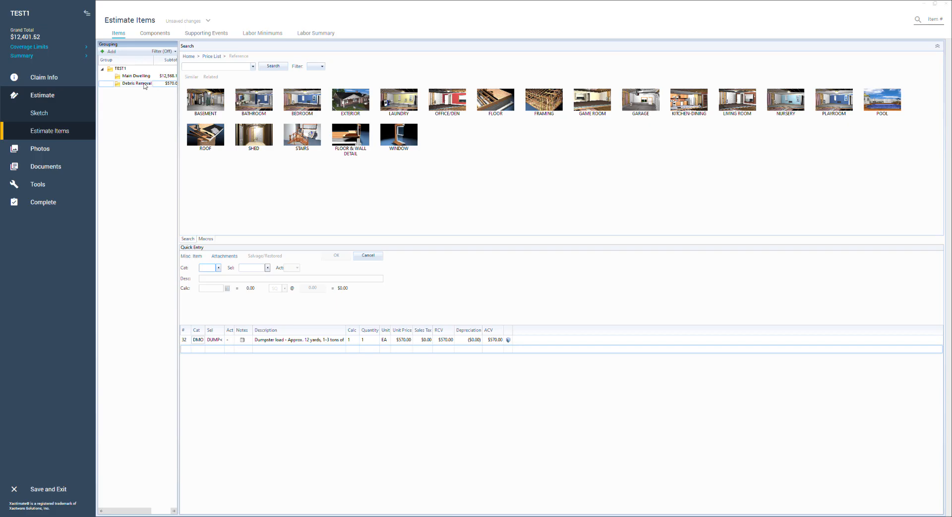
click(143, 77)
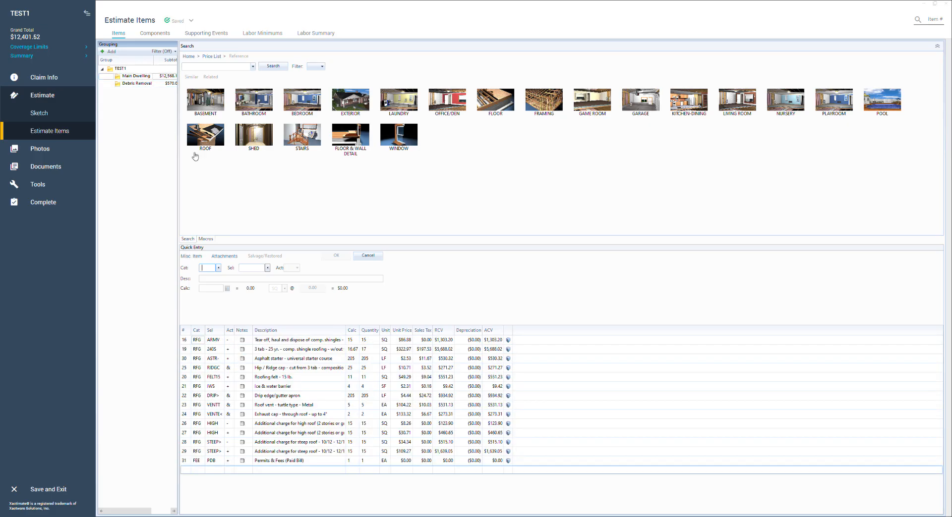